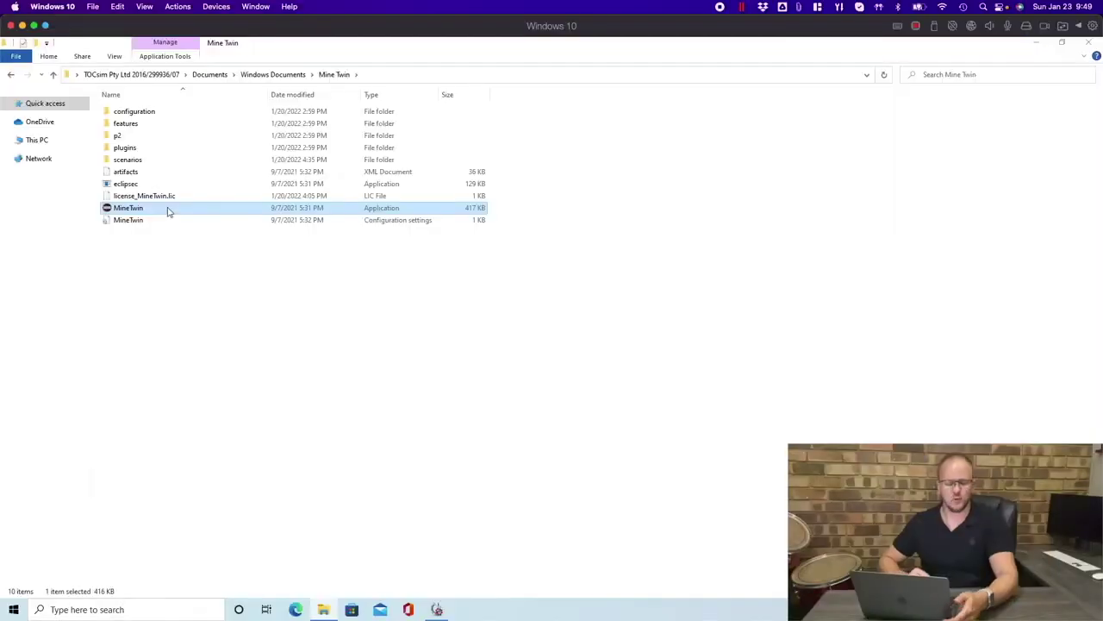
# Launch the MineTwin application from the Mine Twin folder.
pyautogui.doubleClick(169, 210)
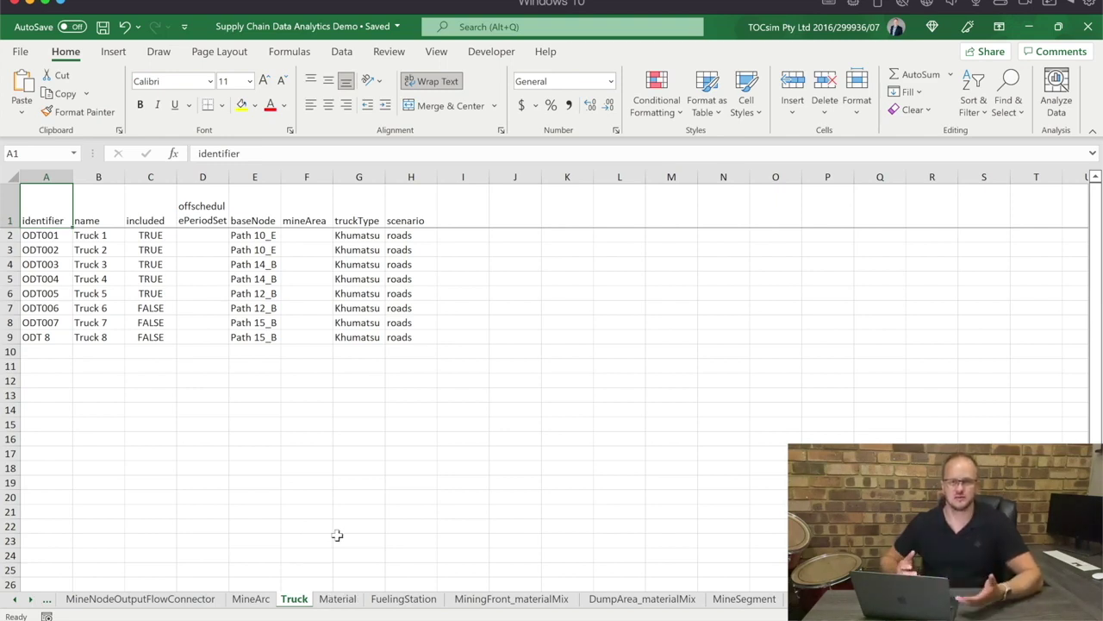
# Back in MineTwin Openpit, open the Supply Chain Data Analytics Demo scenario file.
pyautogui.hotkey('alt', 'Tab')
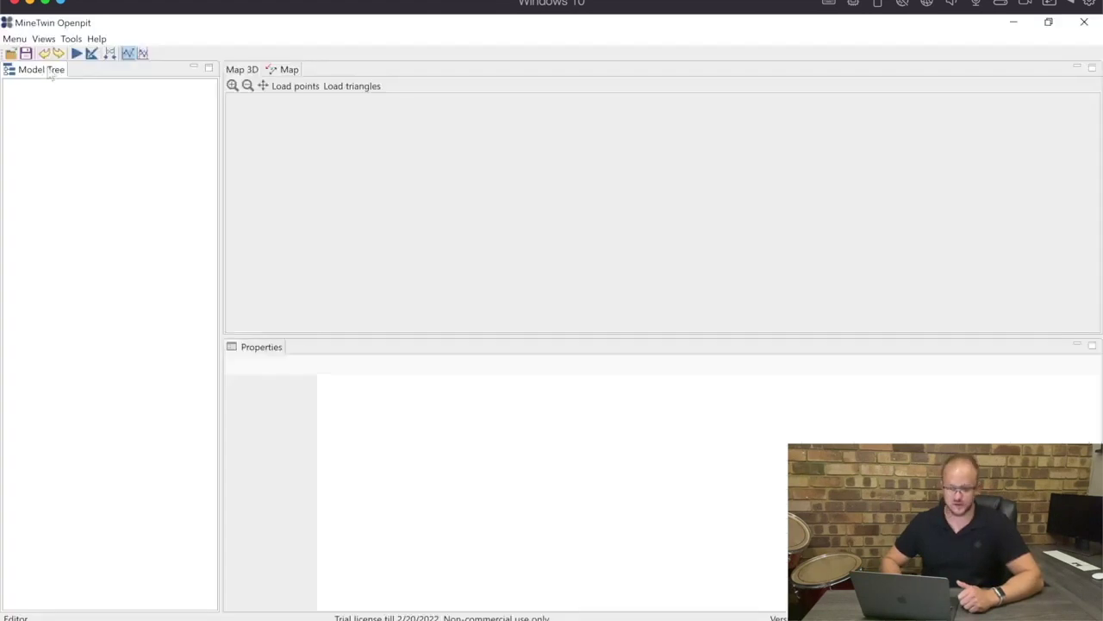
pyautogui.click(11, 53)
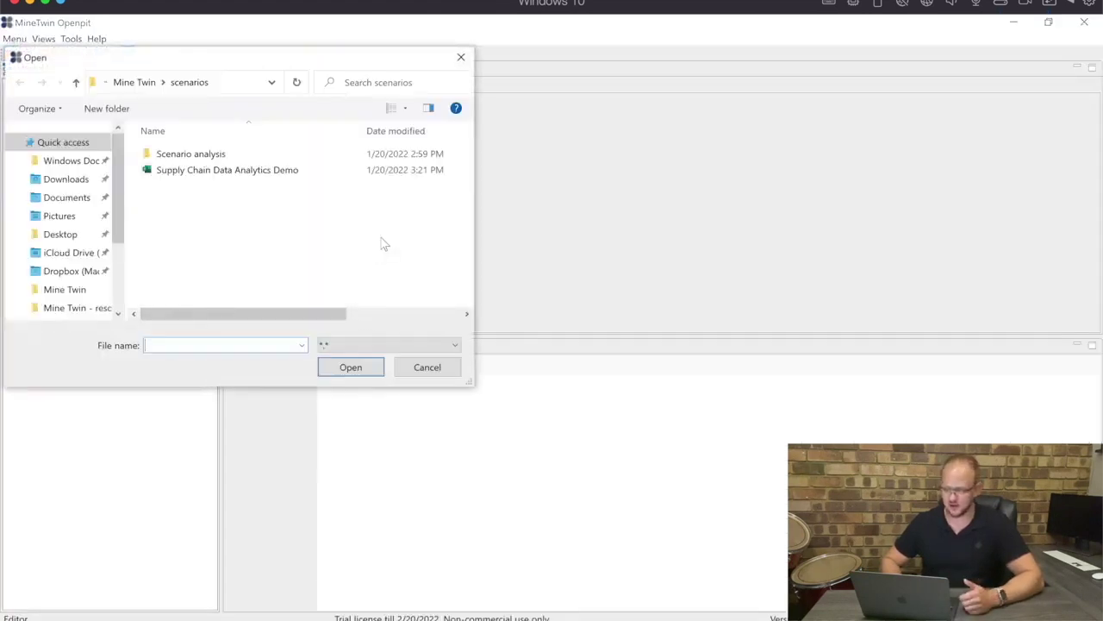
pyautogui.click(190, 173)
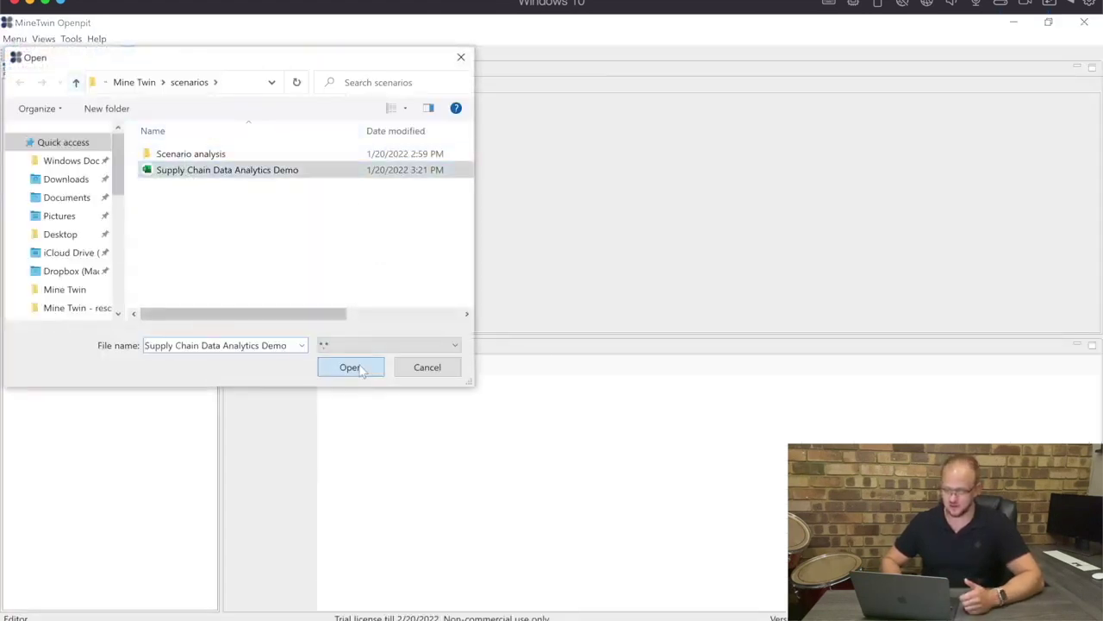
pyautogui.click(358, 367)
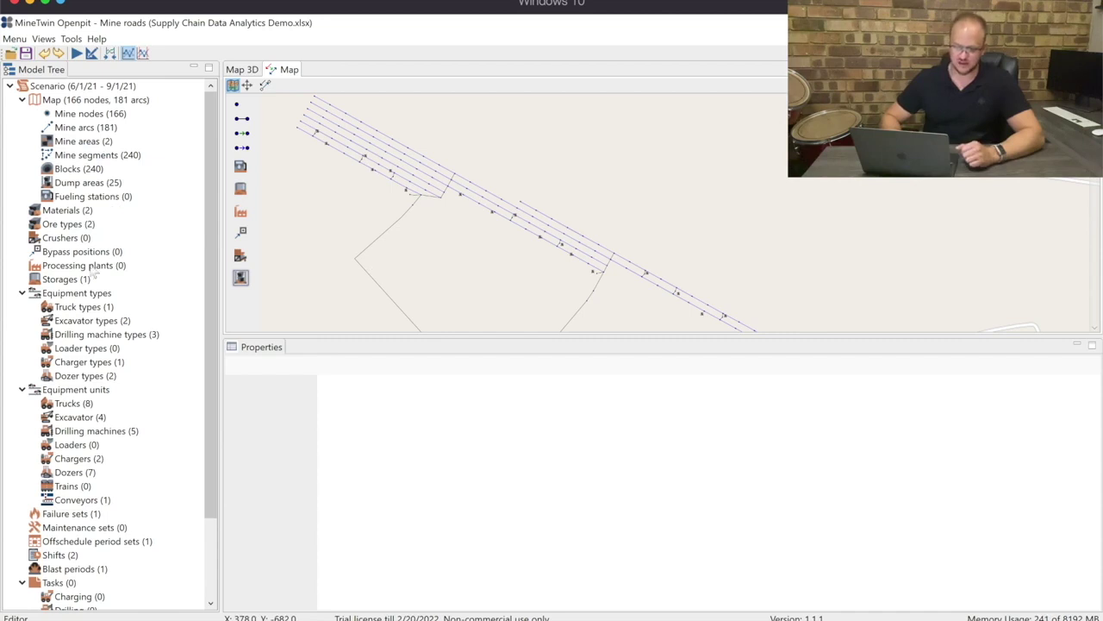
# Inspect the truck type and the eight trucks, then show Truck 8's maintenance runs and unavailabilities.
pyautogui.click(80, 308)
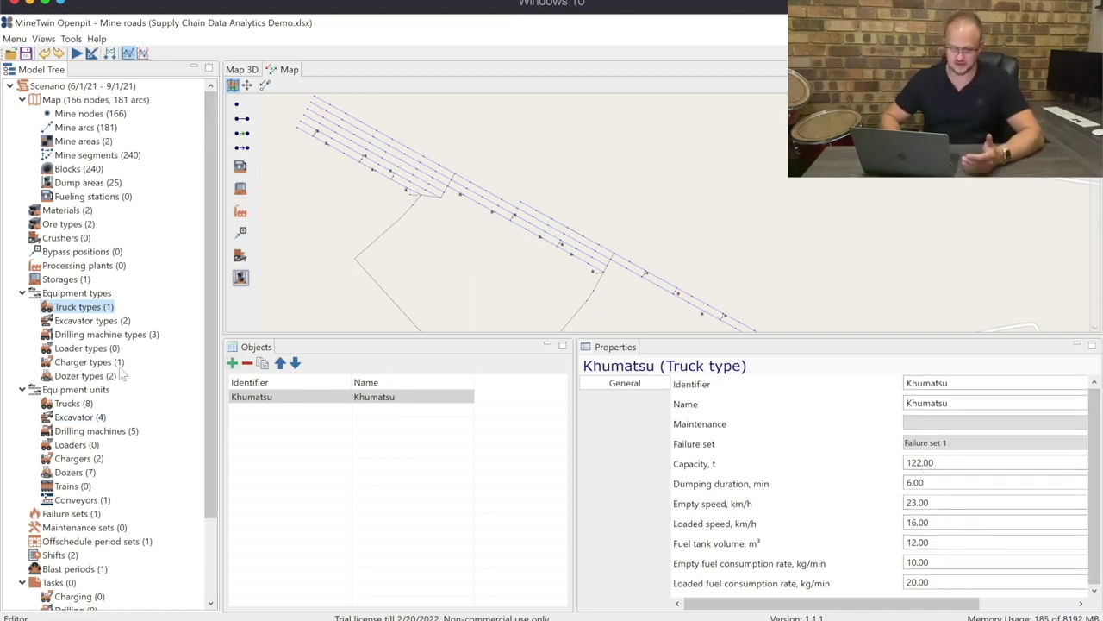
pyautogui.click(73, 403)
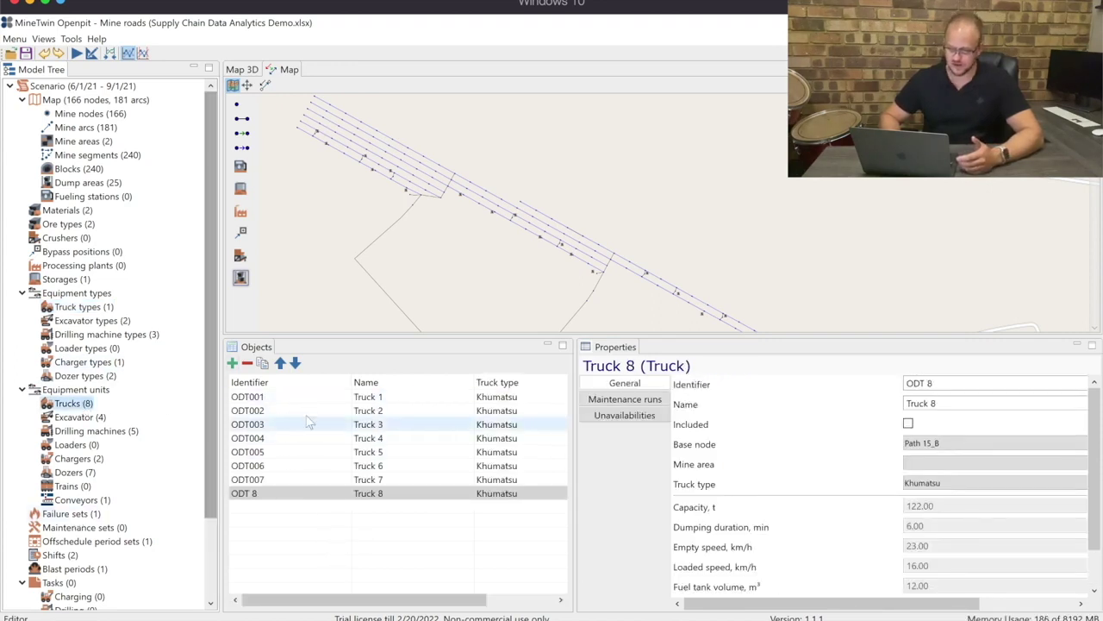
pyautogui.click(653, 402)
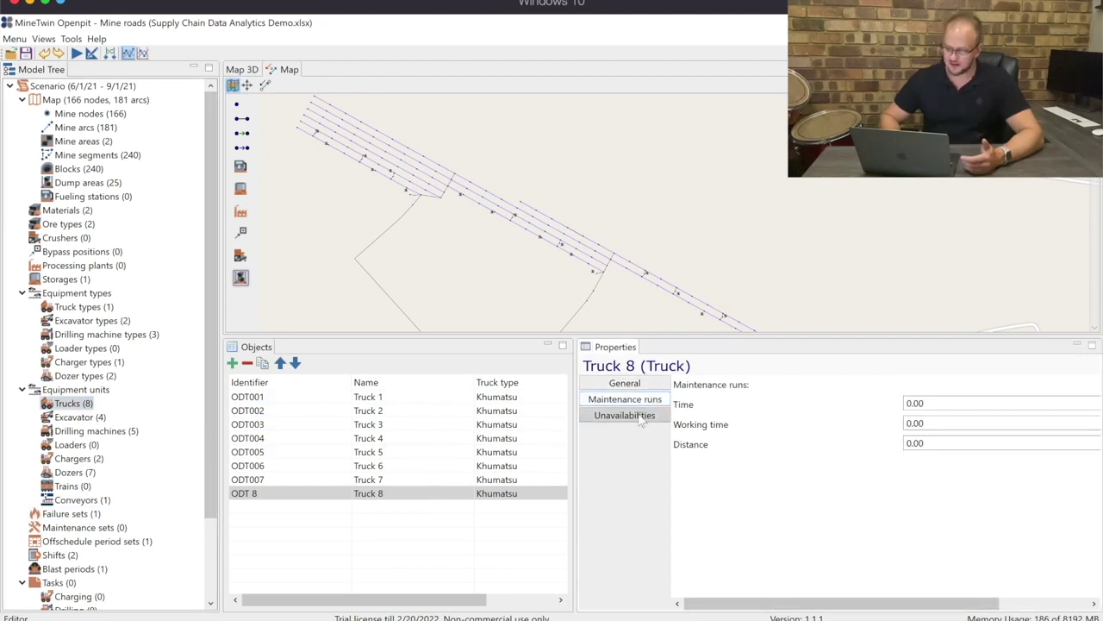
pyautogui.click(623, 414)
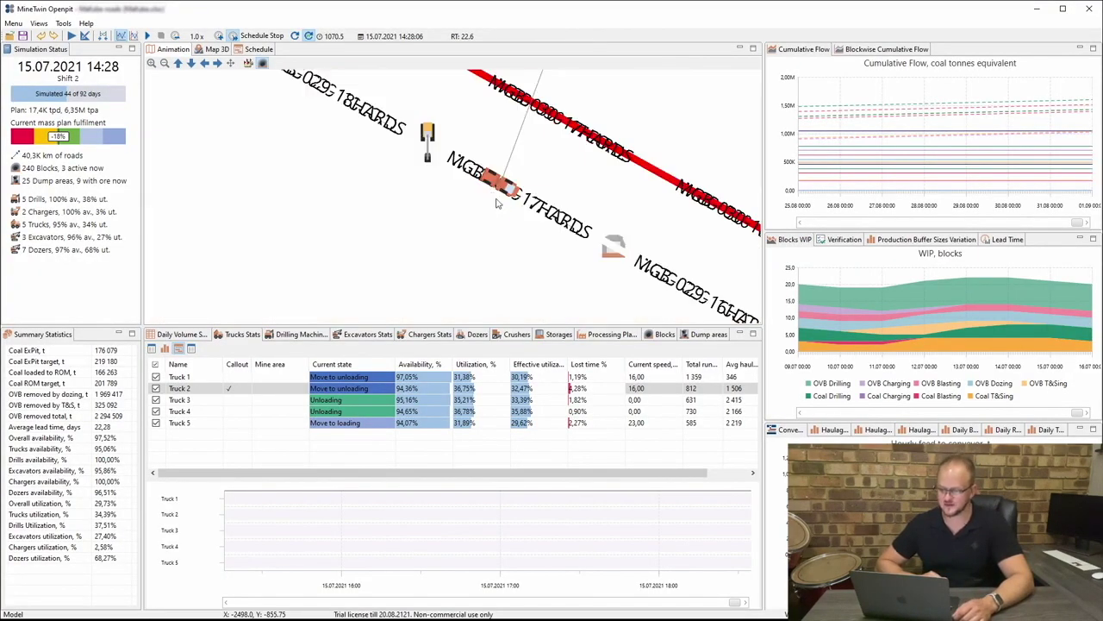
# Hide the road labels and zoom the animation map while the simulation runs.
pyautogui.scroll(-2, 496, 204)
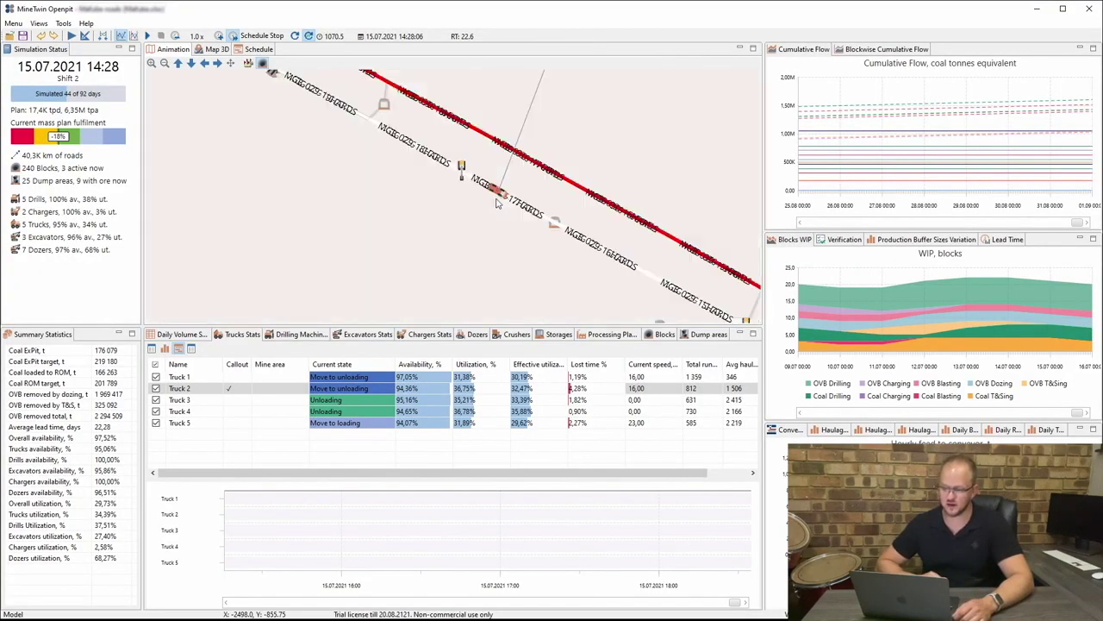
pyautogui.click(263, 65)
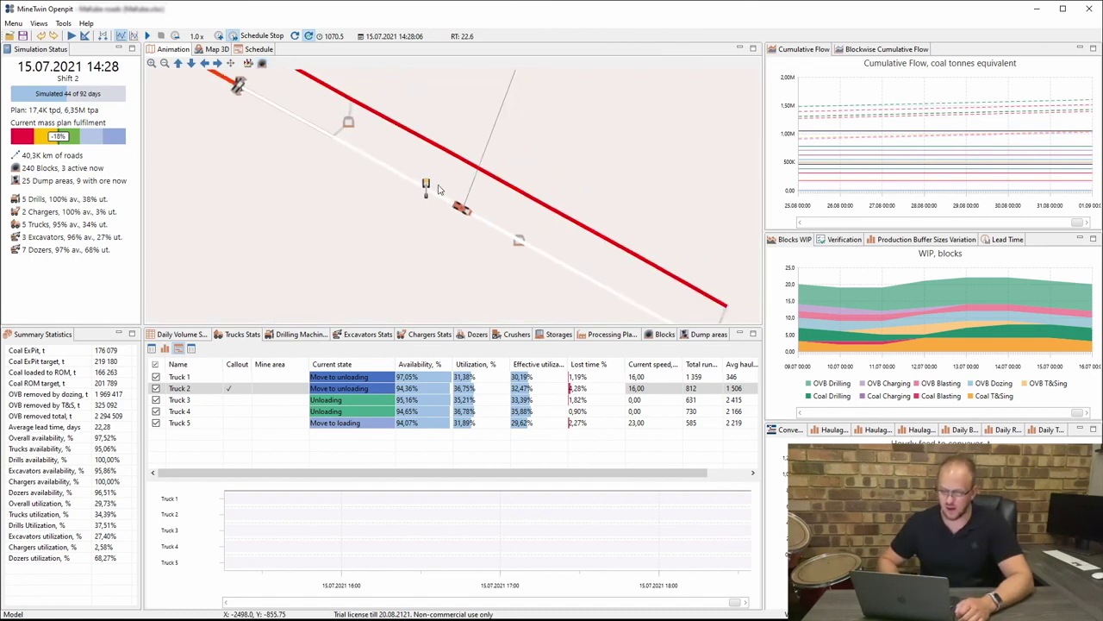
pyautogui.scroll(-2, 428, 186)
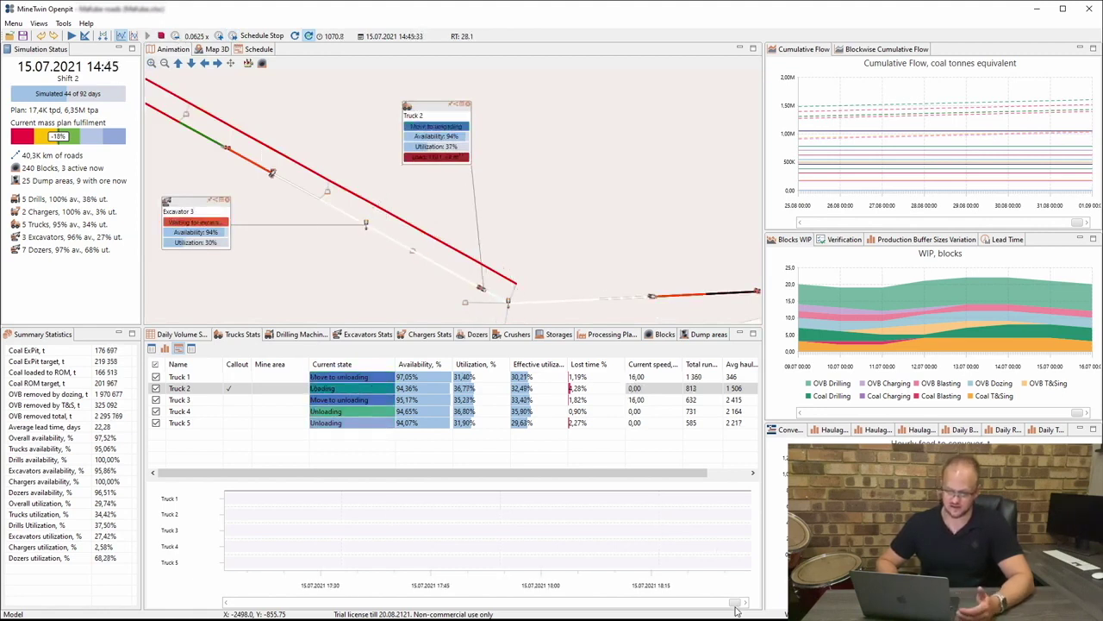
pyautogui.scroll(3, 702, 535)
pyautogui.scroll(-8, 703, 534)
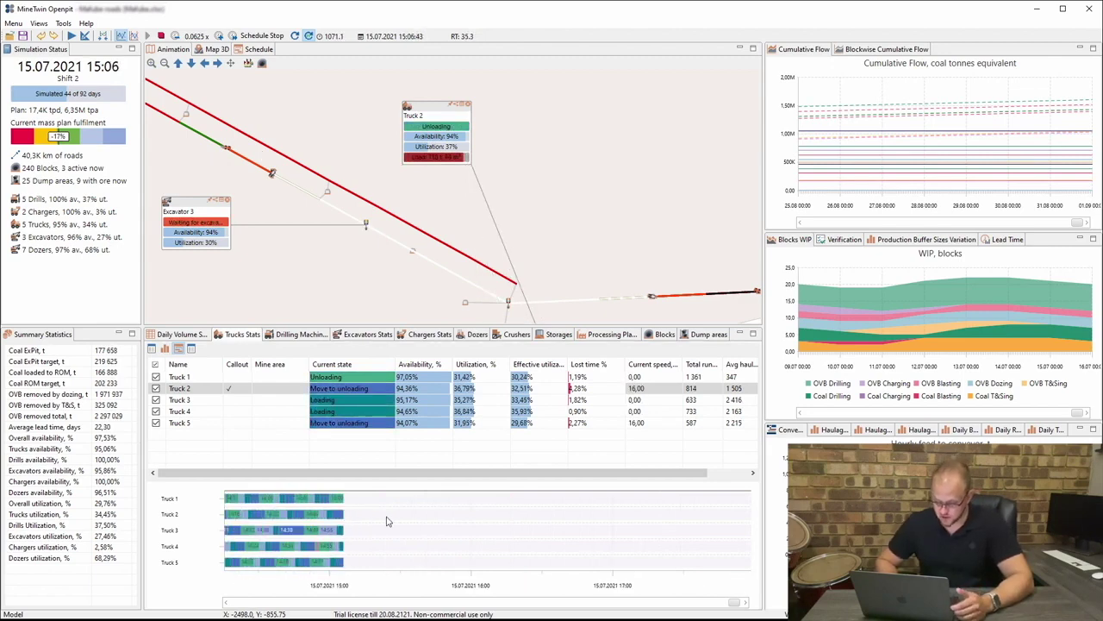
pyautogui.scroll(8, 339, 538)
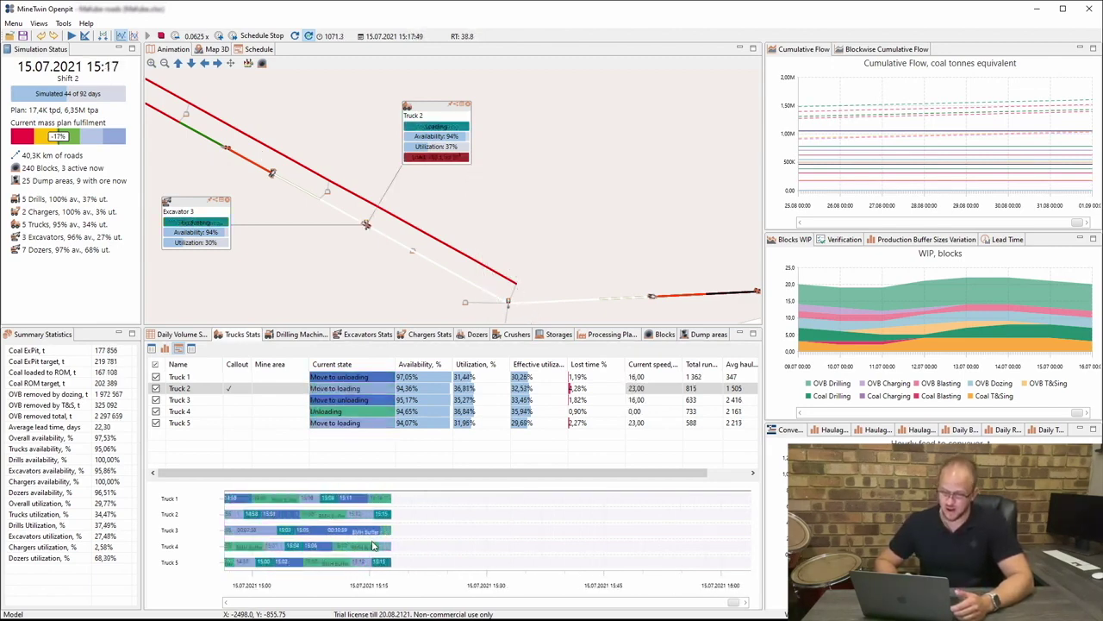
pyautogui.scroll(-2, 339, 539)
pyautogui.scroll(-3, 948, 296)
pyautogui.scroll(-2, 948, 296)
pyautogui.scroll(-5, 902, 208)
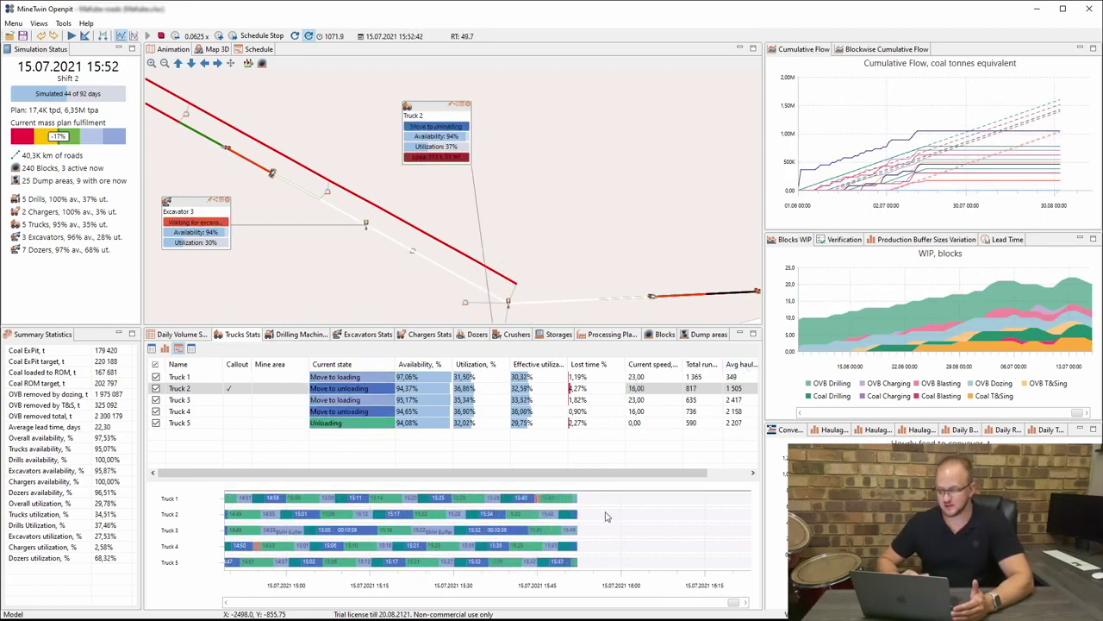
pyautogui.scroll(-2, 613, 522)
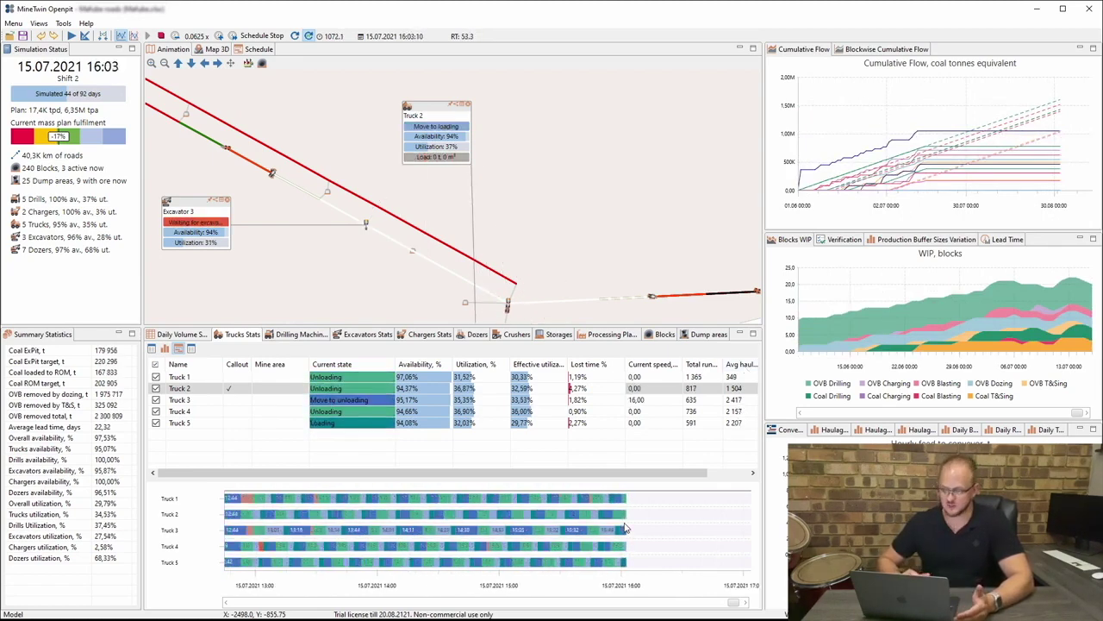
pyautogui.scroll(-3, 620, 527)
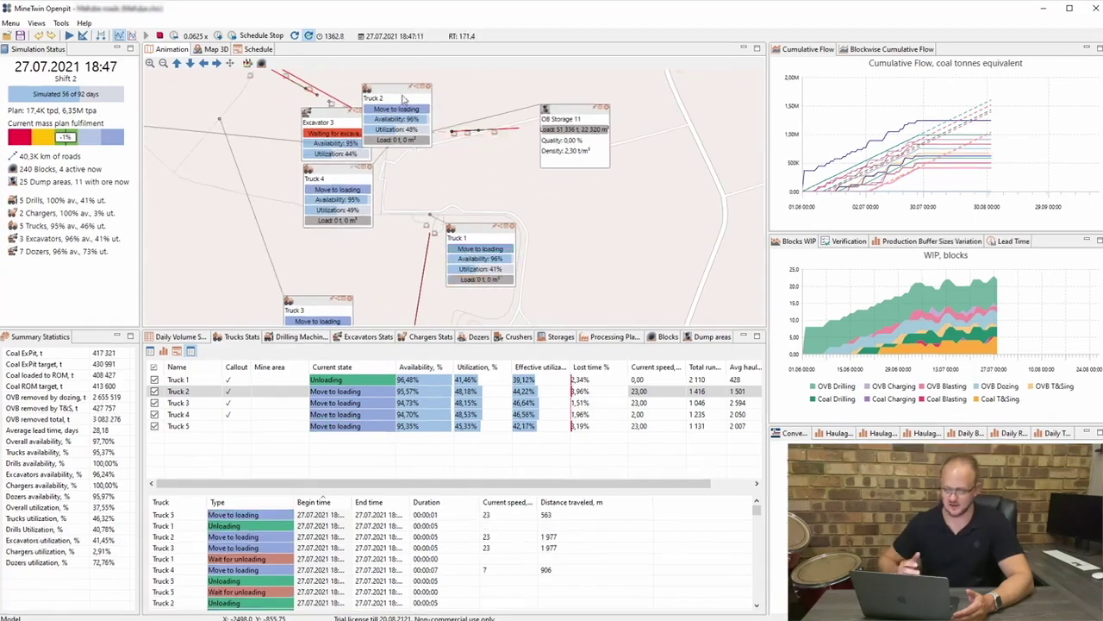
# Move the Truck 2, Truck 4 and Truck 3 info boxes to clear spots on the map.
pyautogui.moveTo(402, 100); pyautogui.dragTo(596, 206)
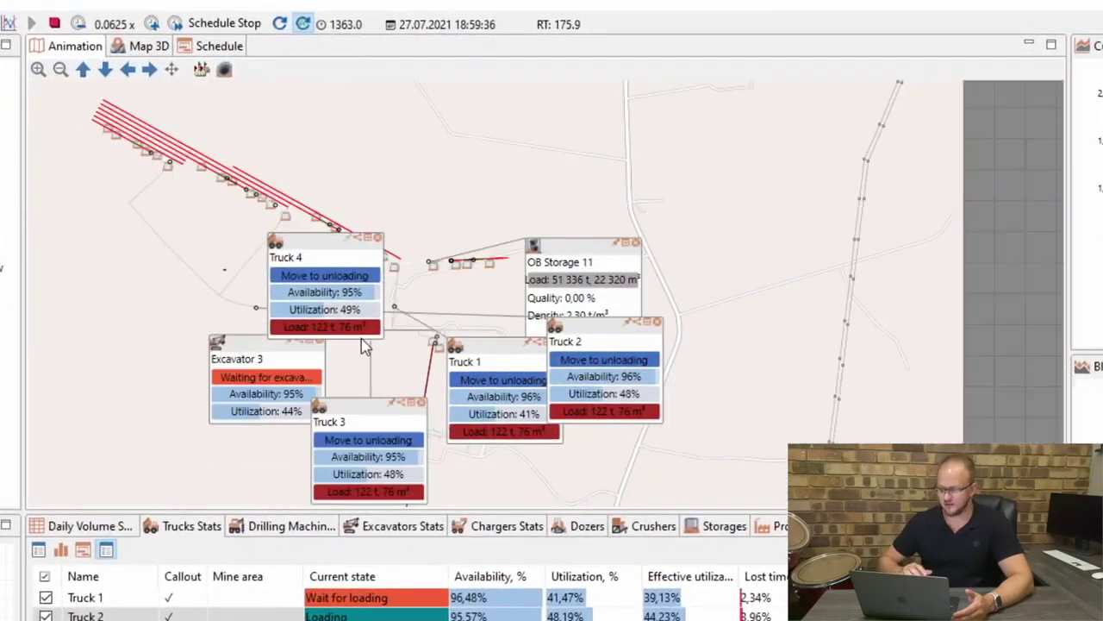
pyautogui.scroll(2, 362, 345)
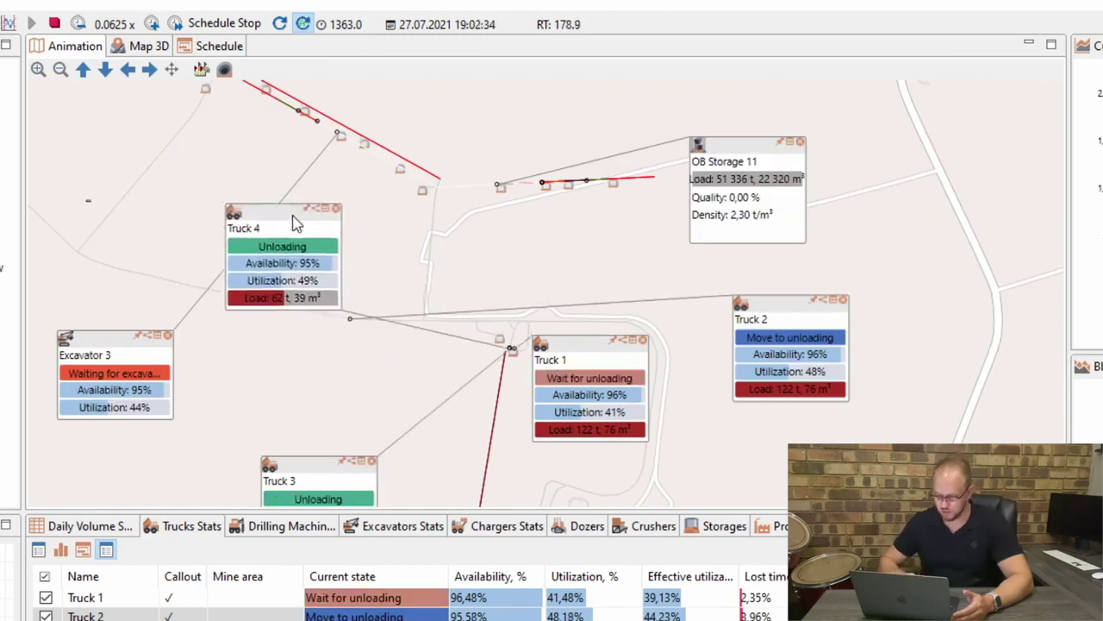
pyautogui.moveTo(293, 224); pyautogui.dragTo(156, 175)
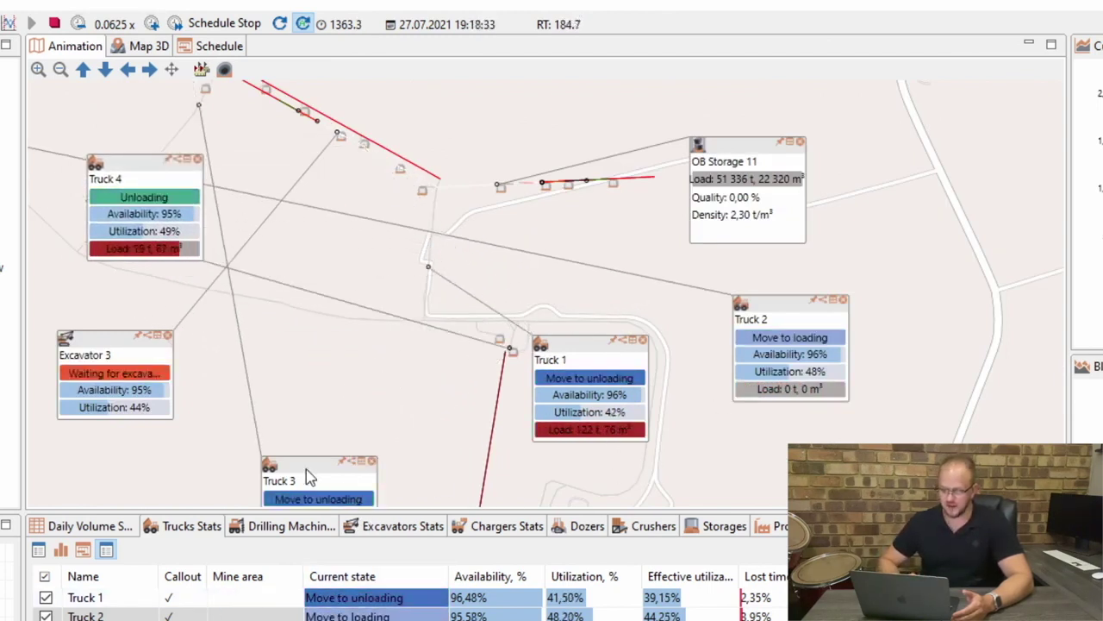
pyautogui.moveTo(311, 479); pyautogui.dragTo(319, 402)
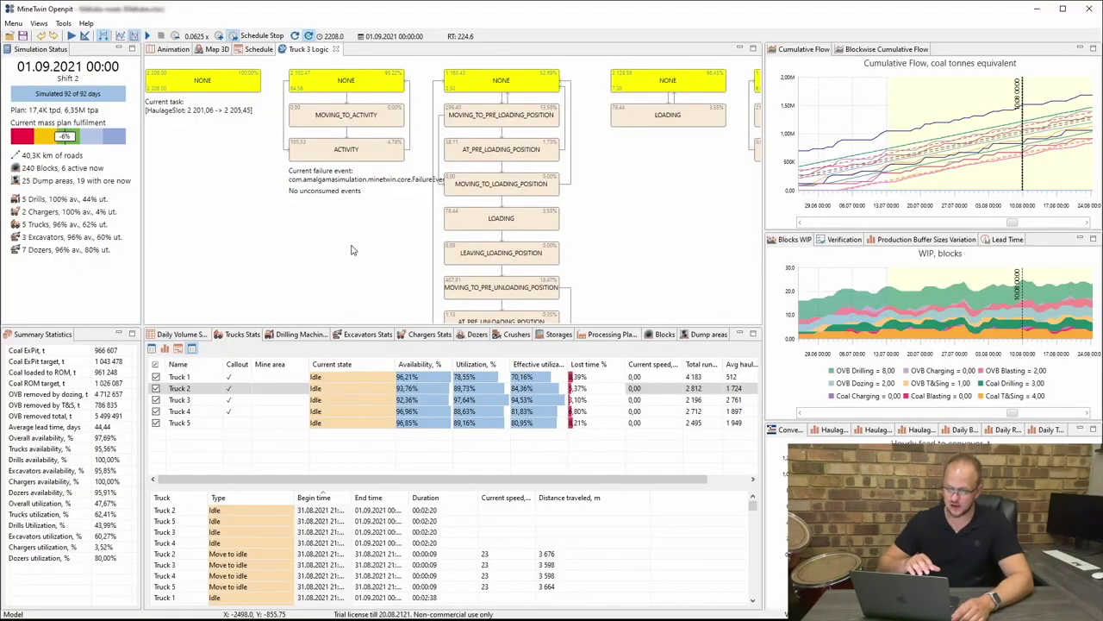
# Zoom out the Truck 3 Logic state diagram.
pyautogui.scroll(-4, 351, 250)
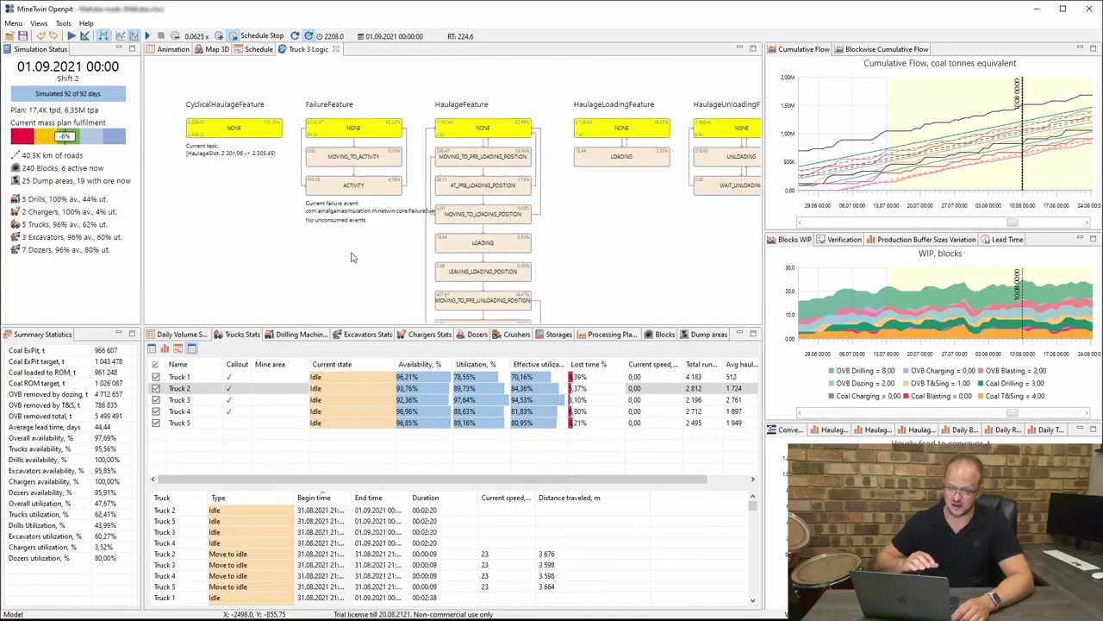
pyautogui.scroll(-3, 303, 207)
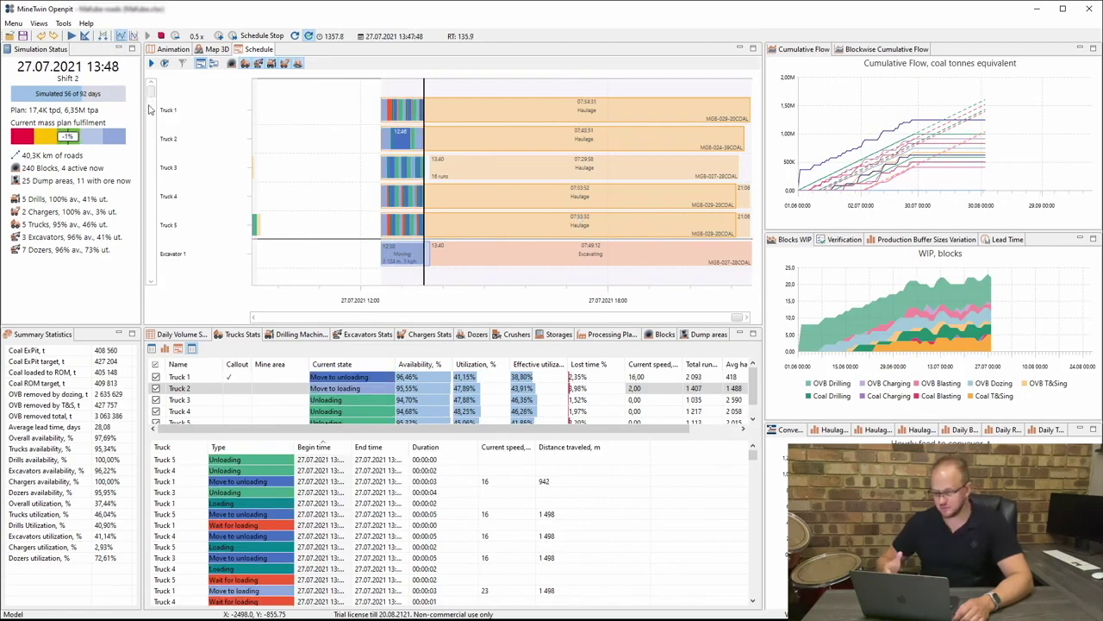
# Zoom the maximized Cumulative Flow chart of coal.
pyautogui.scroll(-1, 150, 108)
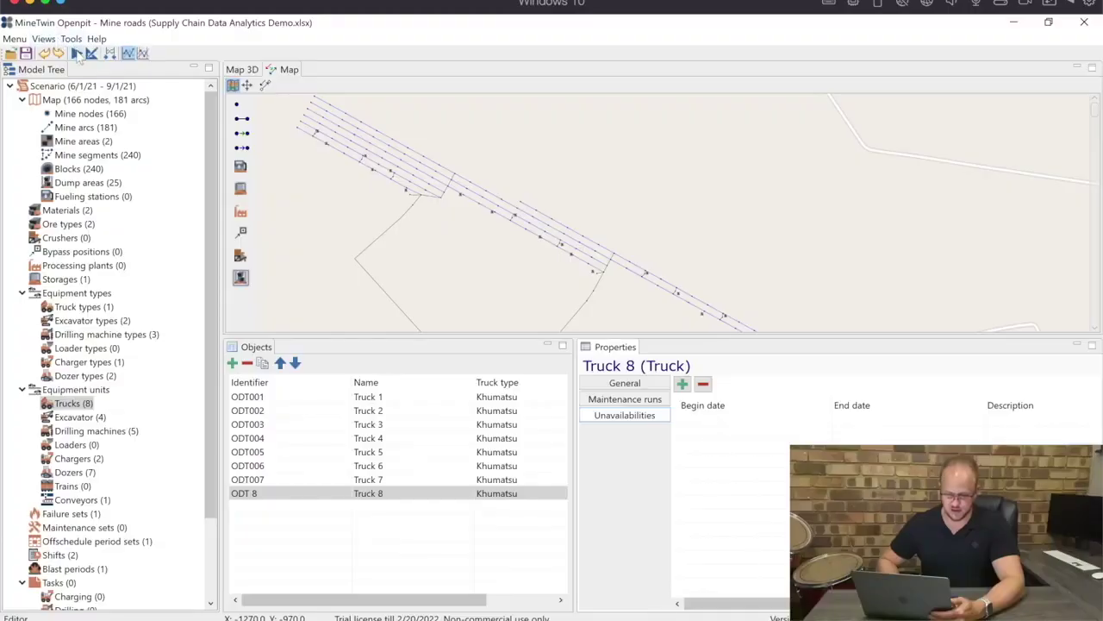
# Open the menu of scenario tools and views.
pyautogui.click(71, 39)
# Switch to the Sensitivity Analysis view and open the equipment quantity variation settings.
pyautogui.moveTo(43, 38)
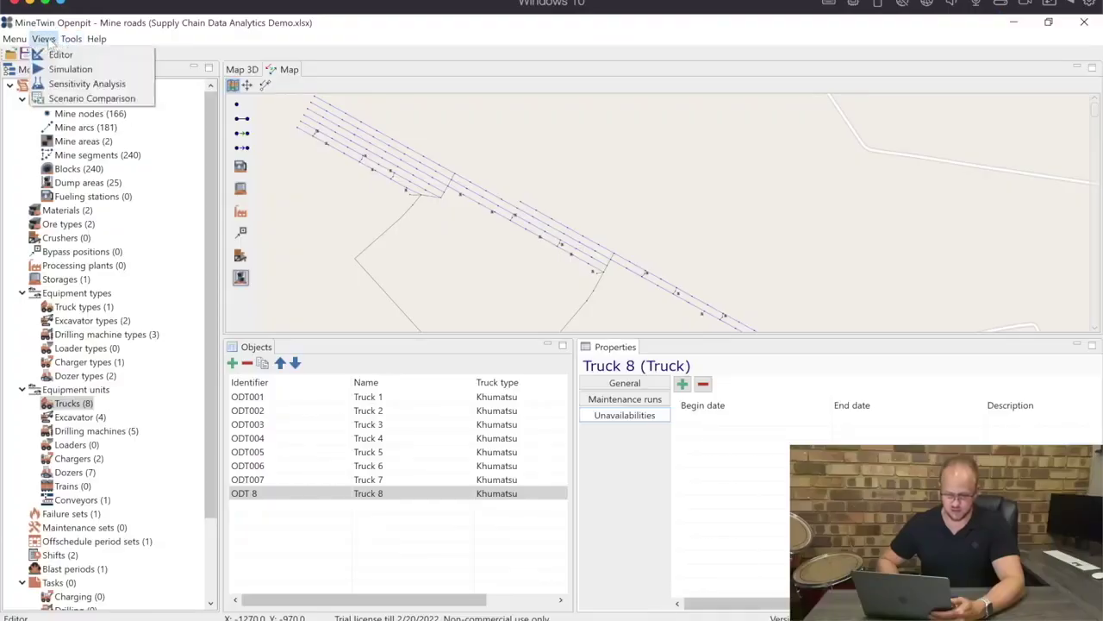
pyautogui.click(73, 81)
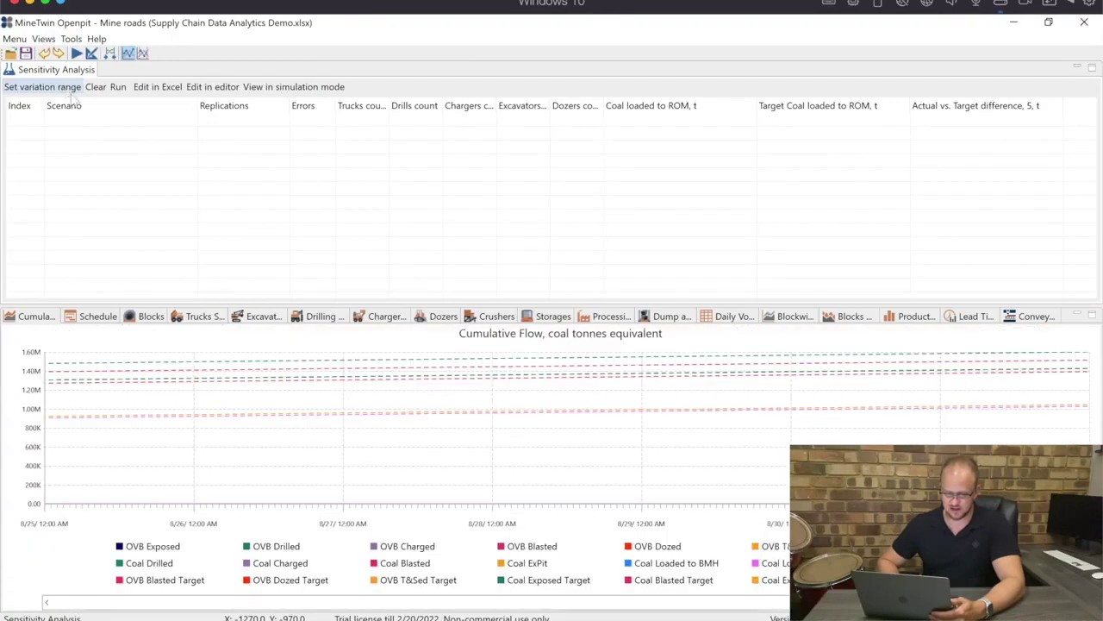
pyautogui.click(47, 88)
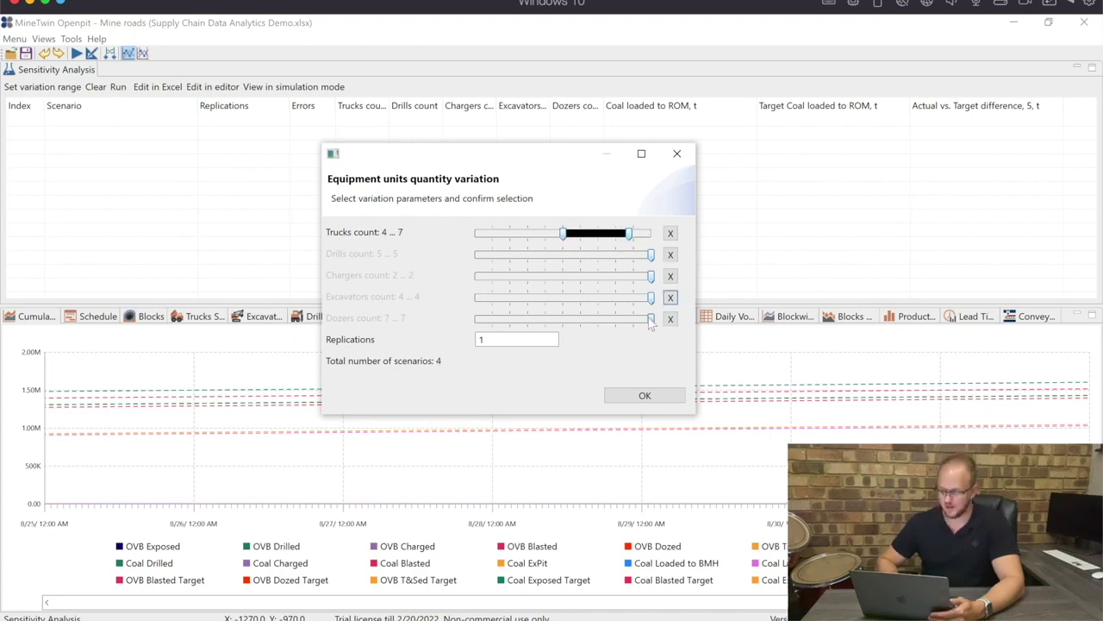
# Set dozers to 4…7 and replications to 10, generating the 16 scenarios.
pyautogui.moveTo(651, 320); pyautogui.dragTo(601, 323)
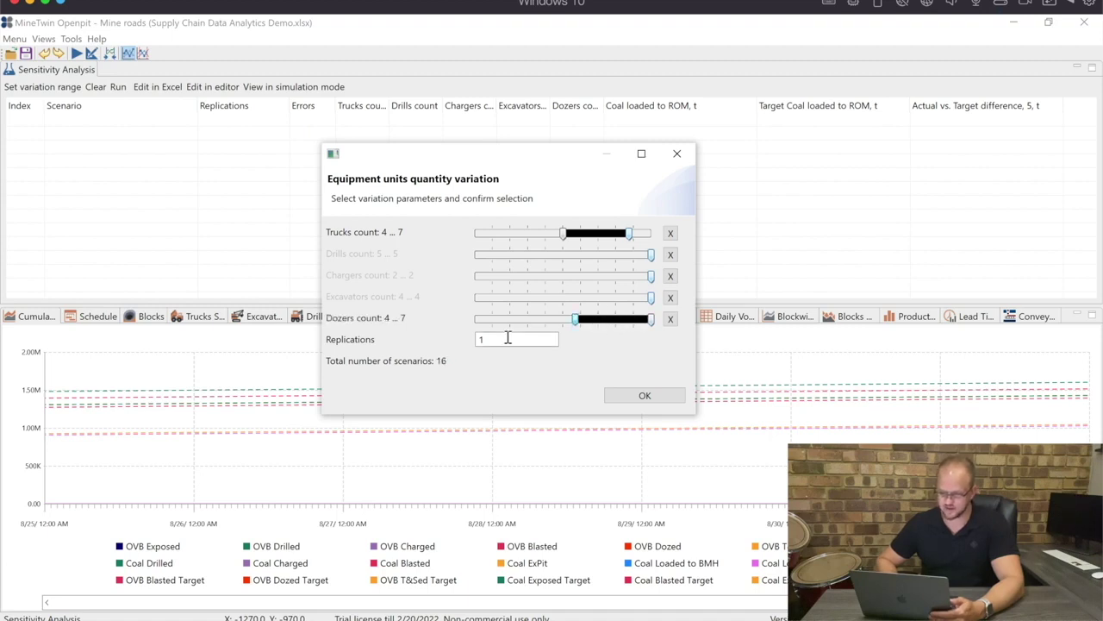
pyautogui.moveTo(508, 337); pyautogui.dragTo(440, 343)
pyautogui.press('BackSpace')
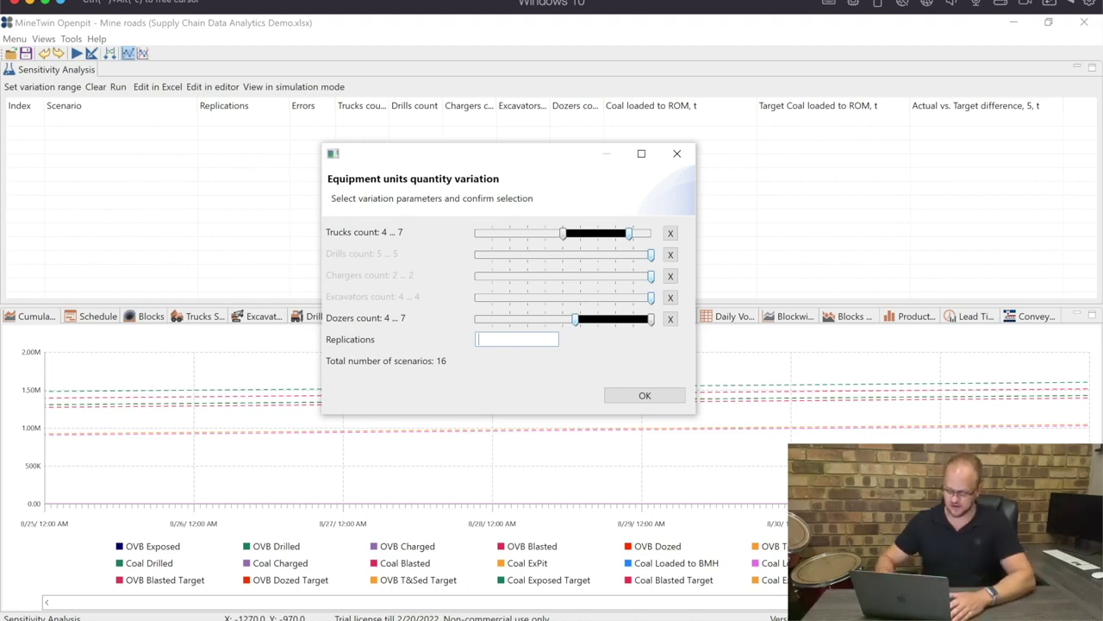
pyautogui.write('10')
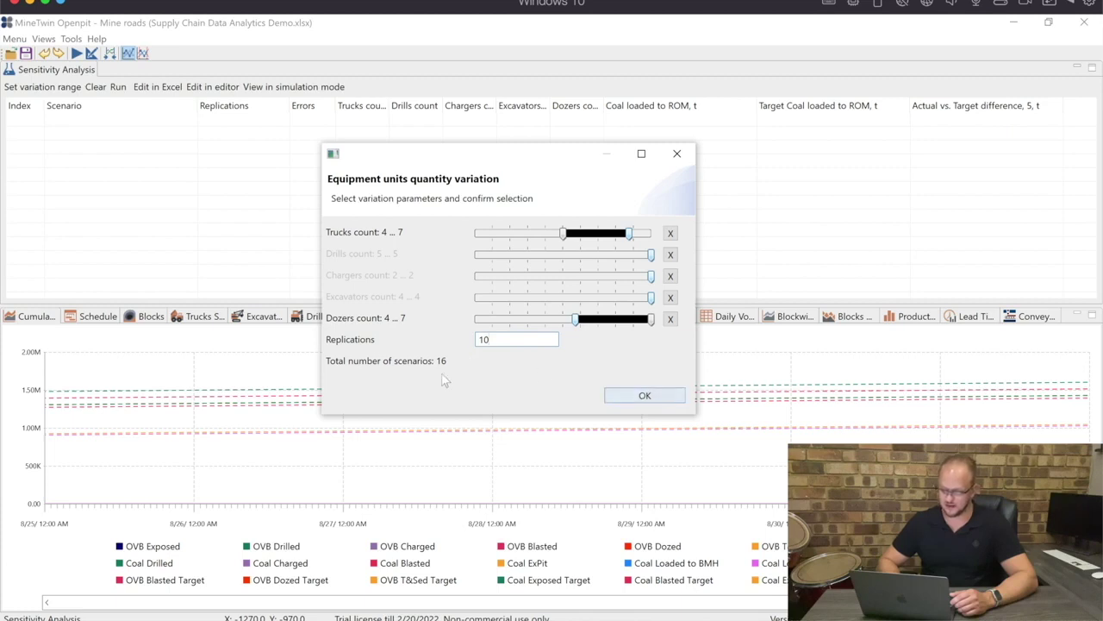
pyautogui.click(643, 395)
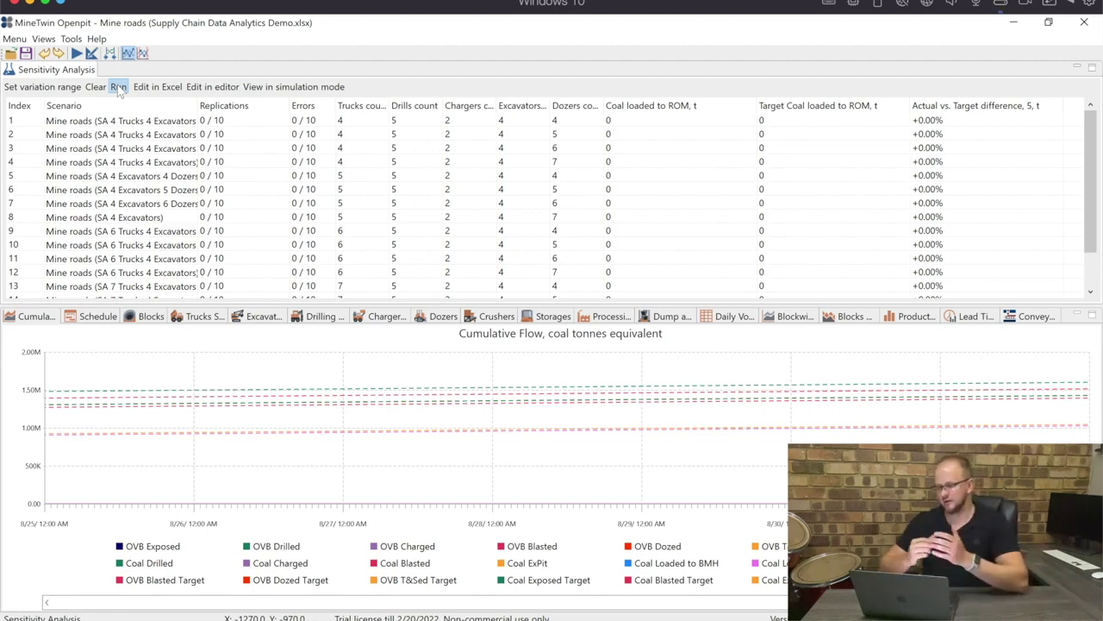
# Run all 16 sensitivity scenarios.
pyautogui.click(118, 88)
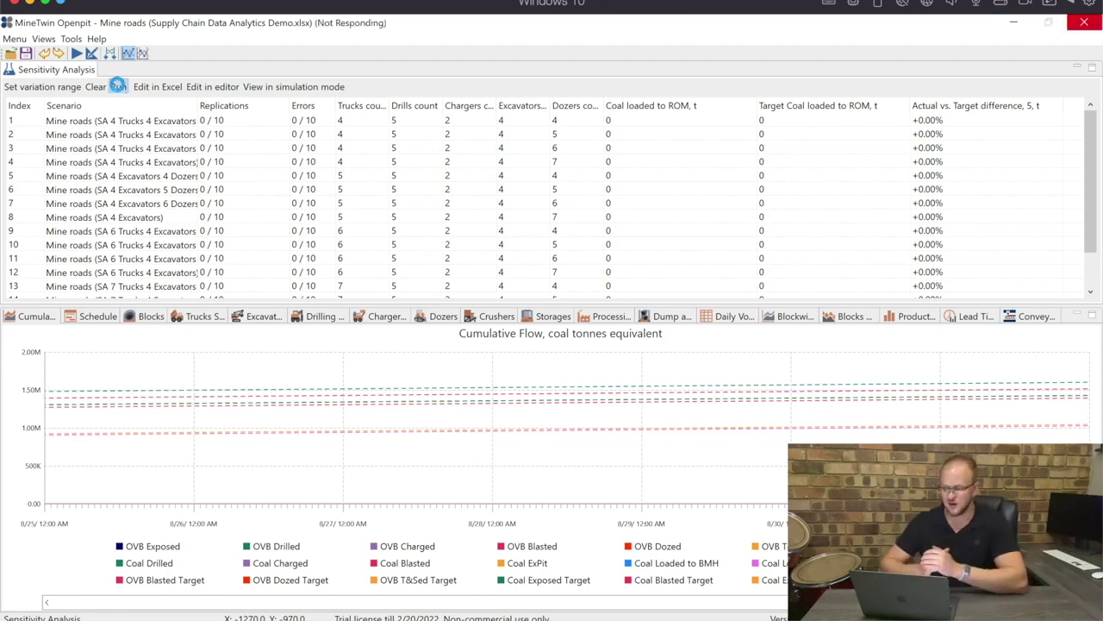